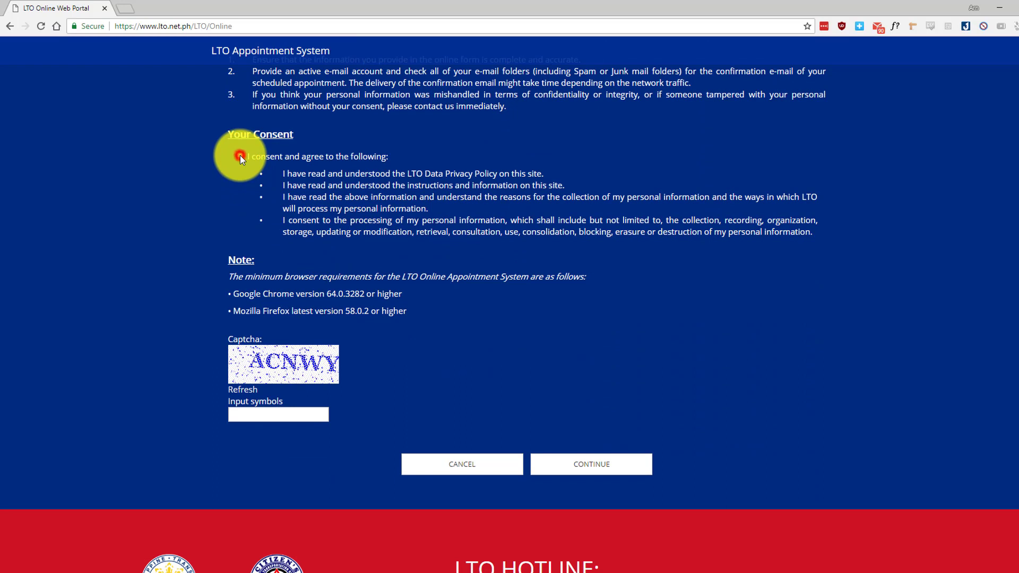
# - Agree to the data privacy terms, enter the captcha, and acknowledge the correct-information notice
pyautogui.click(240, 156)
pyautogui.click(258, 416)
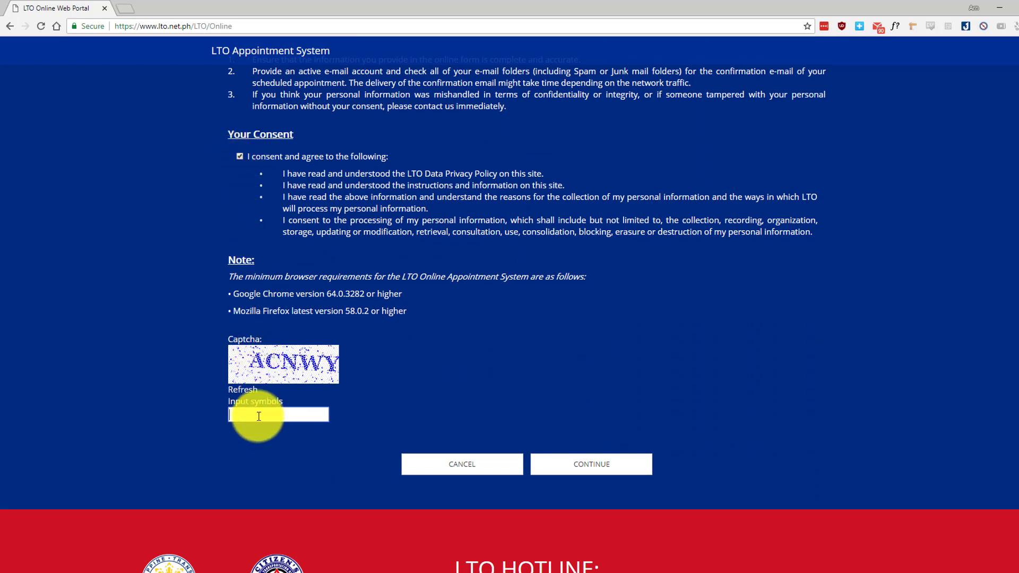
pyautogui.write('ACNWY')
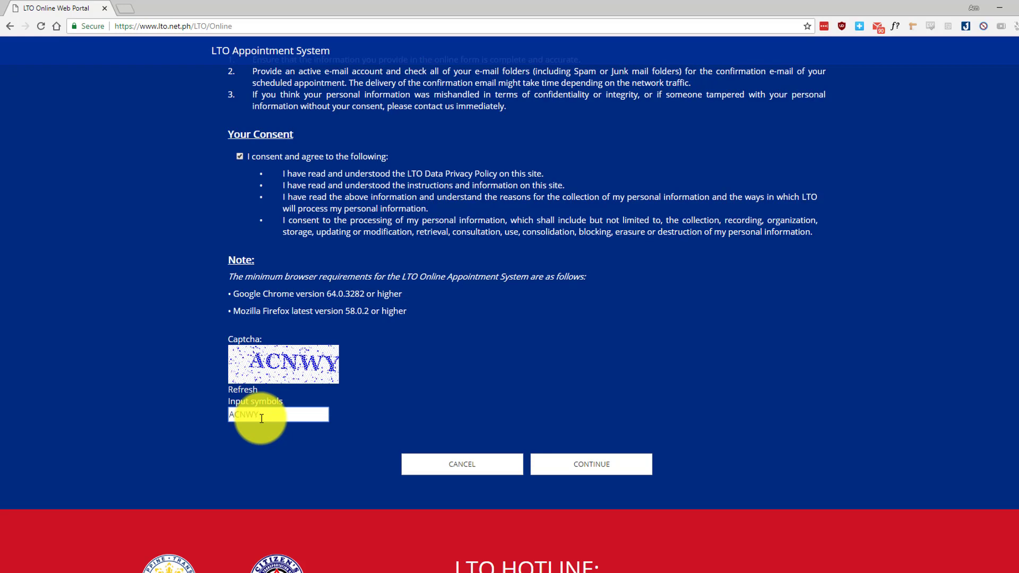
pyautogui.click(555, 459)
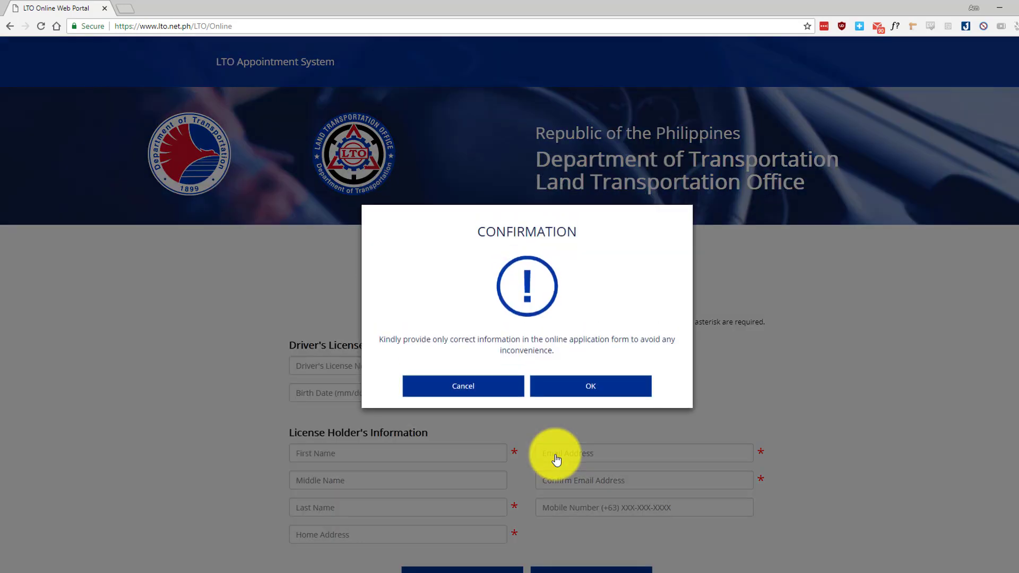
pyautogui.click(563, 391)
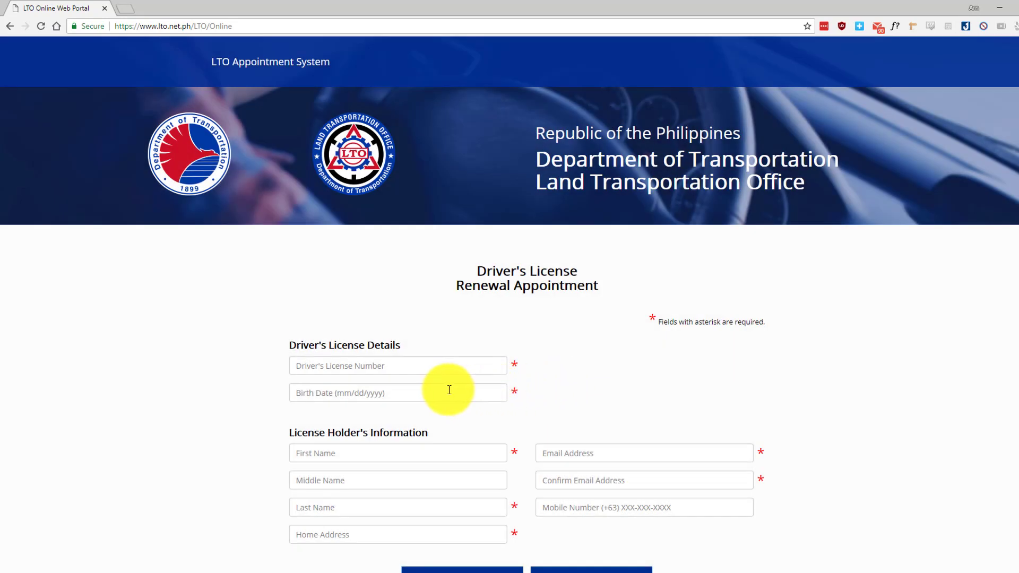
pyautogui.click(448, 390)
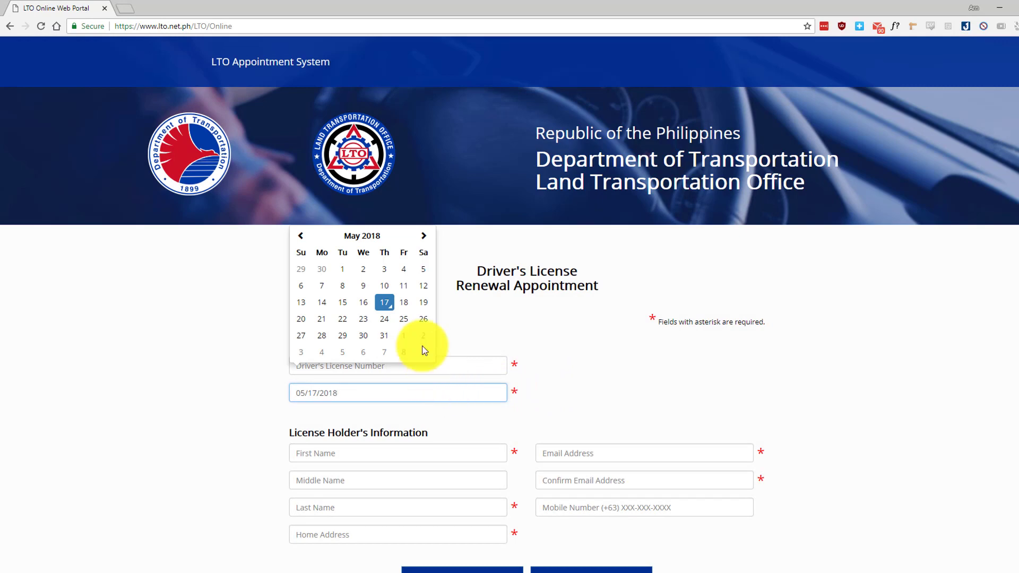
pyautogui.click(374, 238)
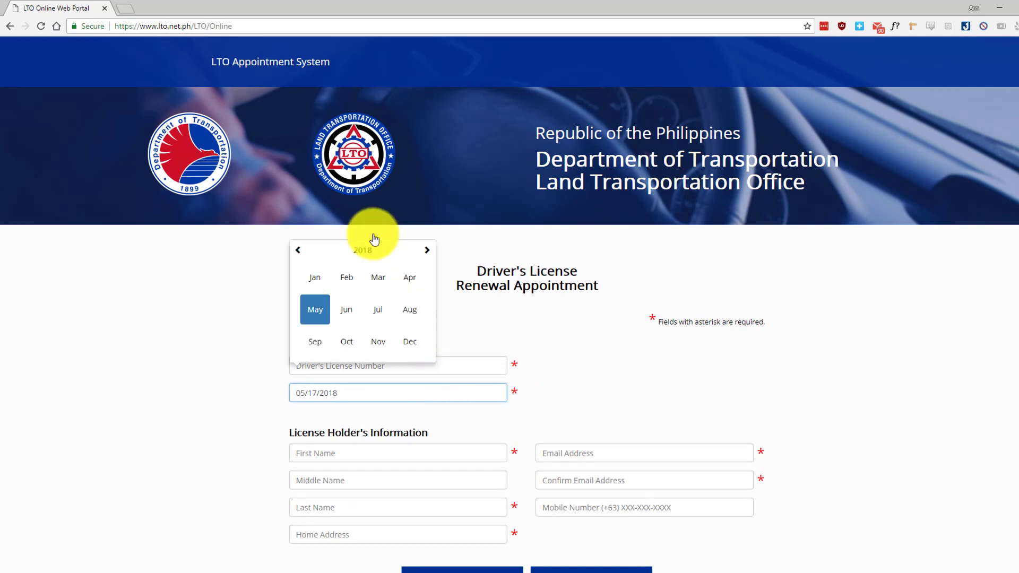
pyautogui.doubleClick(304, 257)
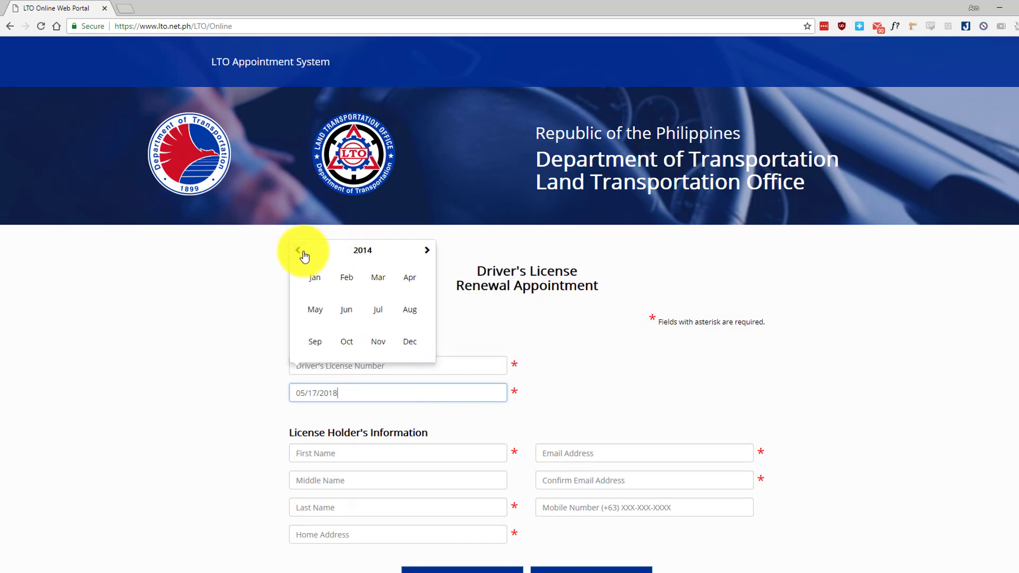
pyautogui.click(304, 257)
pyautogui.doubleClick(304, 257)
pyautogui.tripleClick(304, 256)
pyautogui.doubleClick(304, 256)
pyautogui.doubleClick(304, 257)
pyautogui.click(314, 343)
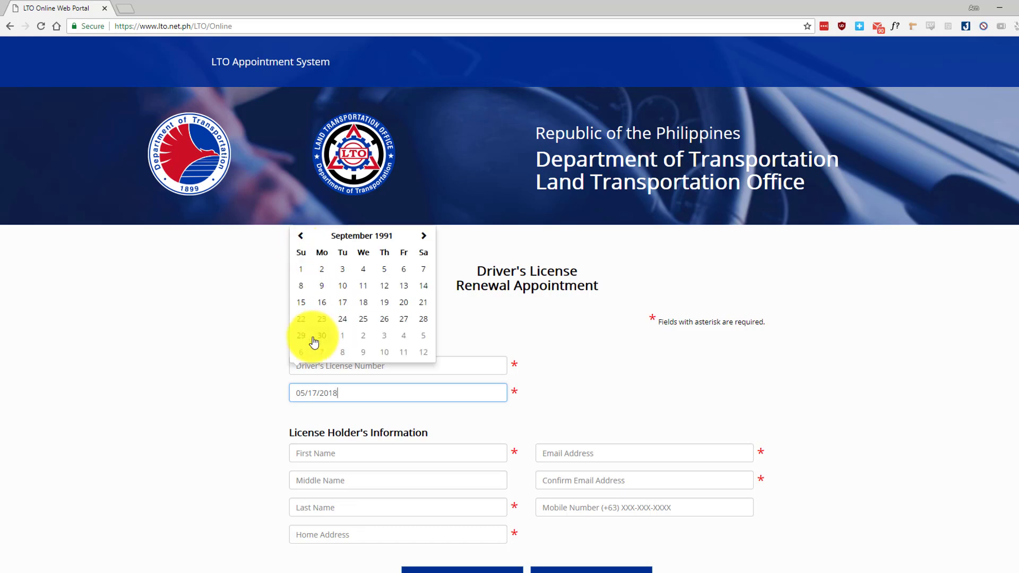
pyautogui.click(326, 306)
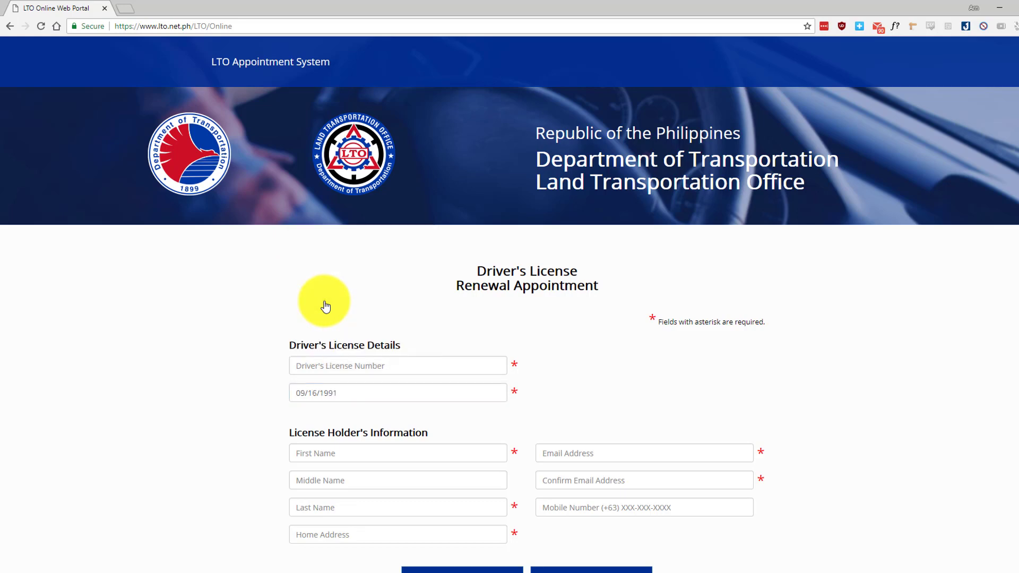
pyautogui.click(330, 365)
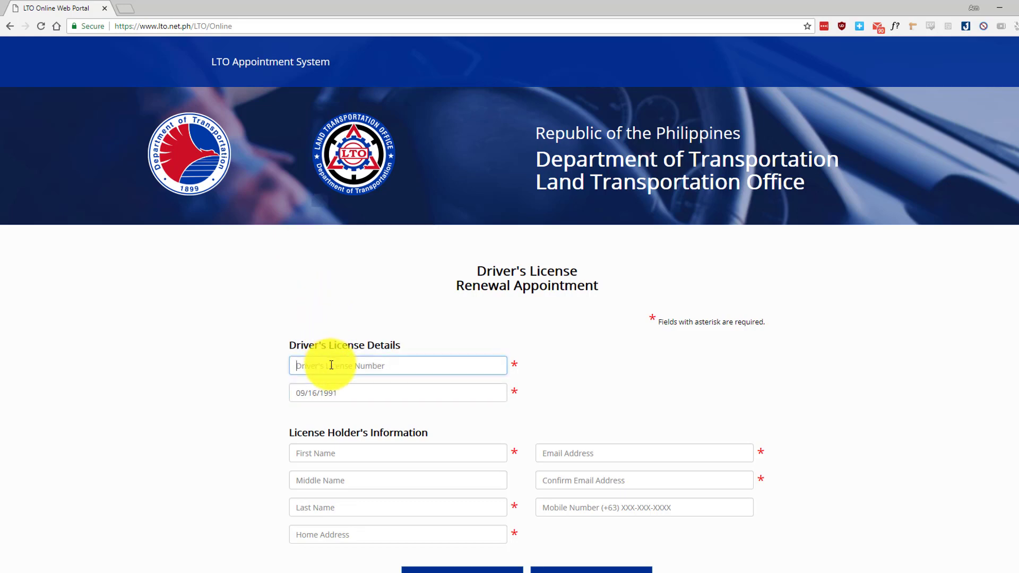
# - Enter the driver's license number and the holder's first, middle and last names
pyautogui.scroll(-3, 335, 319)
pyautogui.click(341, 287)
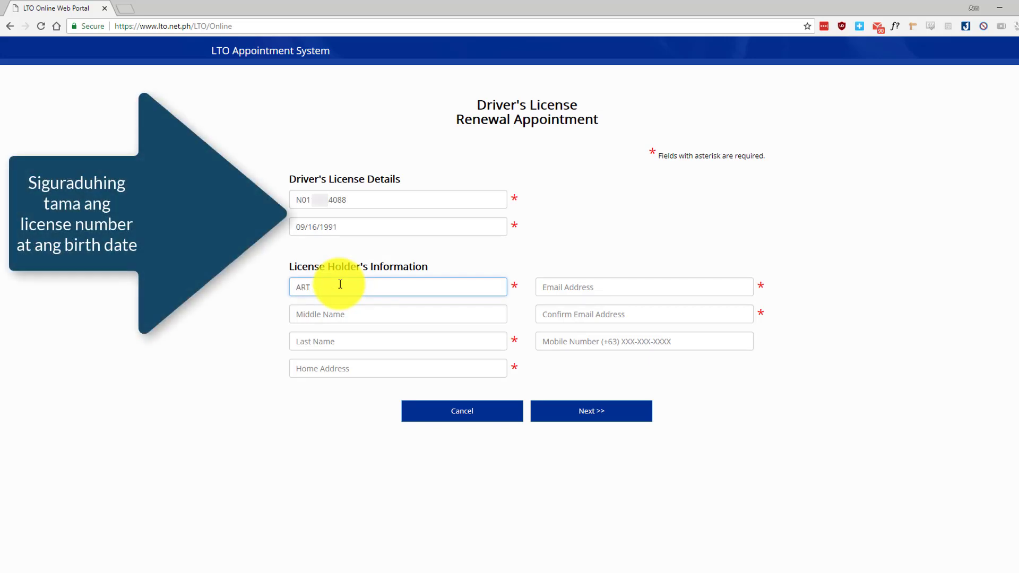
pyautogui.press('Tab')
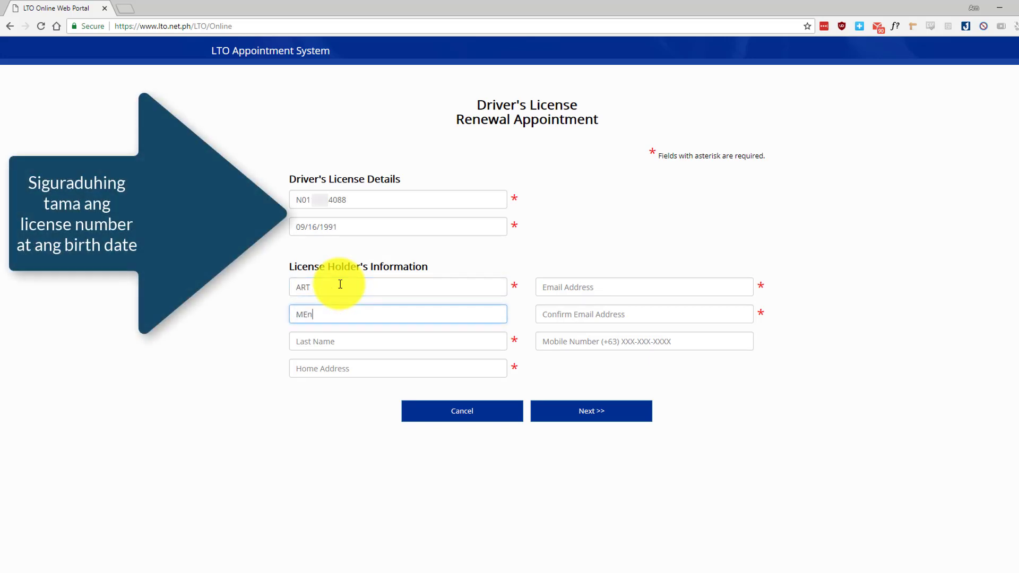
pyautogui.press('Tab')
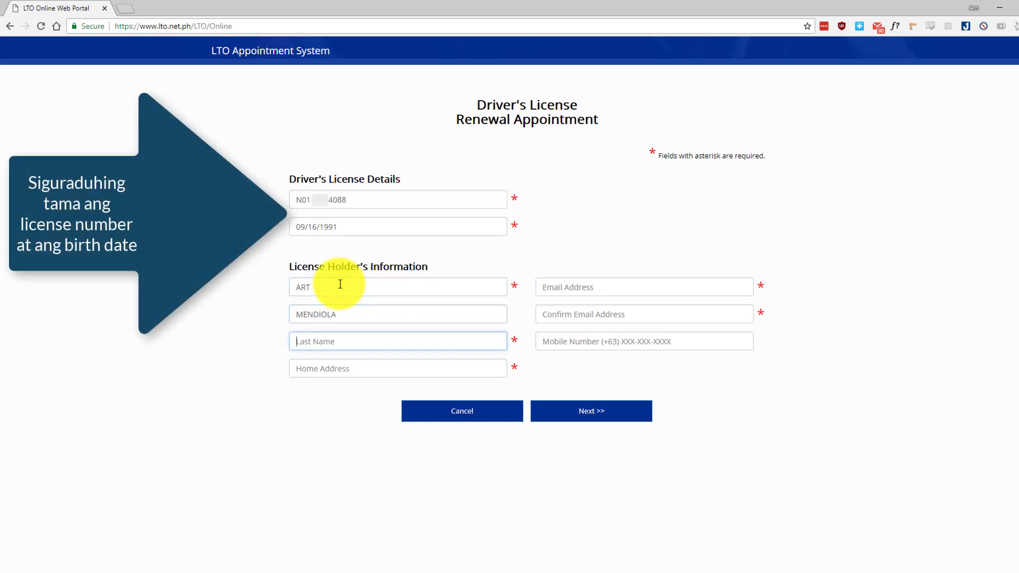
# - Fill in the holder's home address, fixing the mistyped letters
pyautogui.press('Tab')
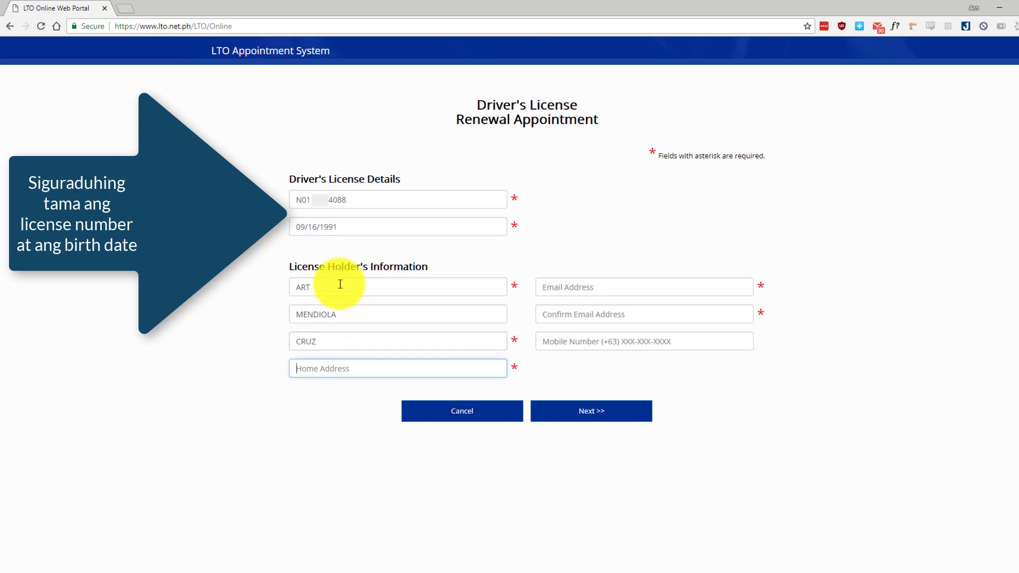
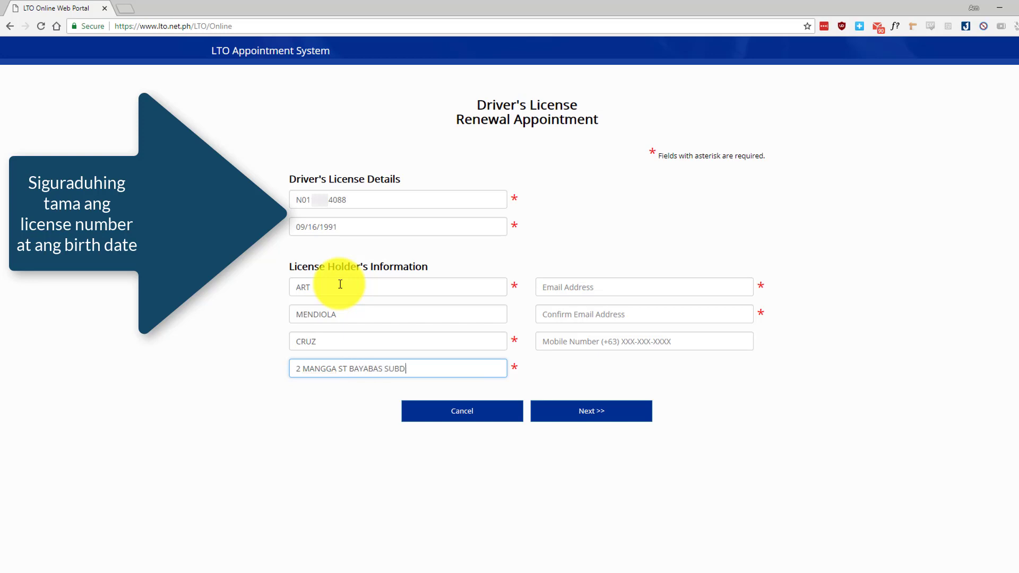
# - Enter and confirm the holder's e-mail, add the mobile number, and submit the details
pyautogui.click(604, 284)
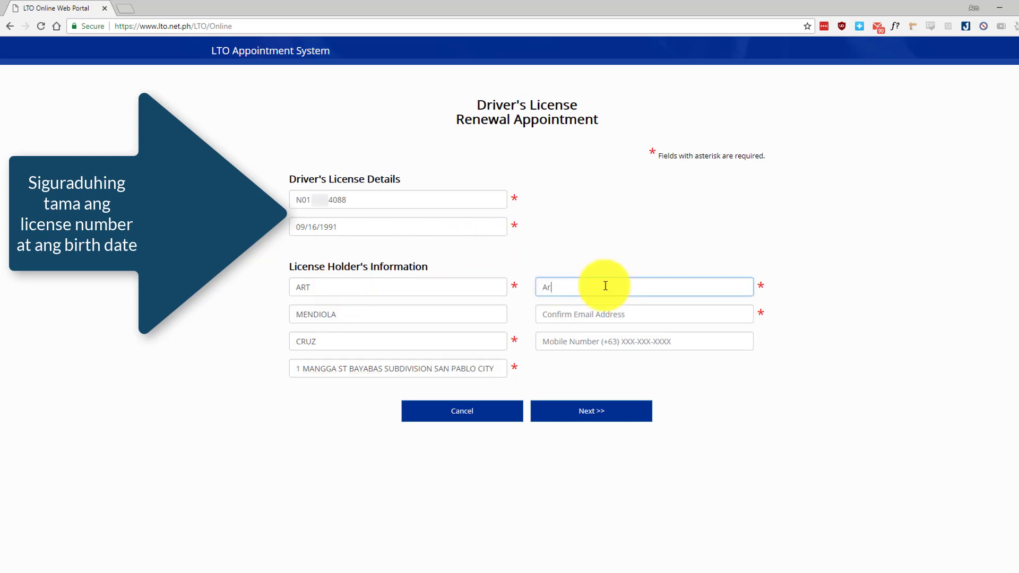
pyautogui.press('Tab')
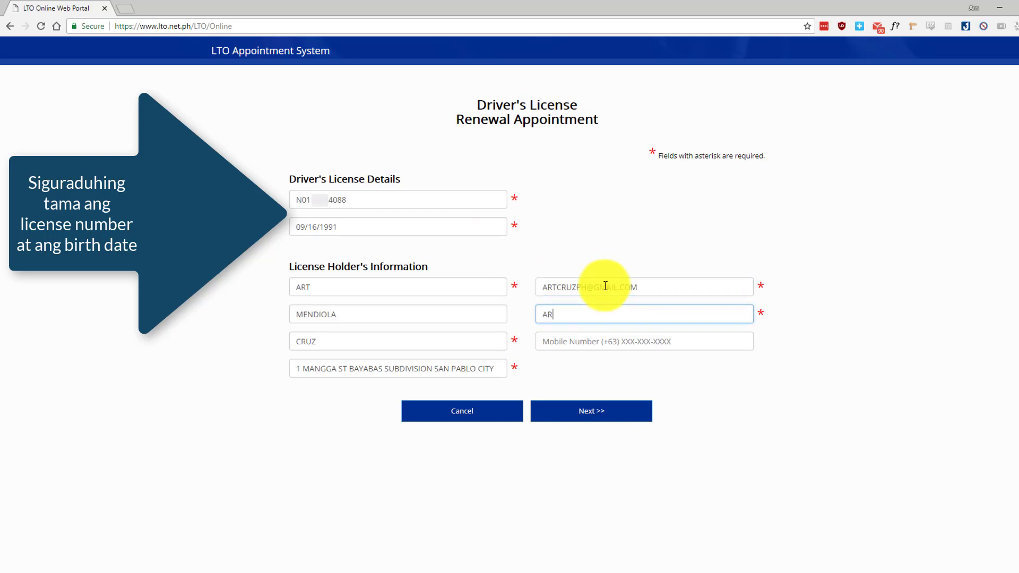
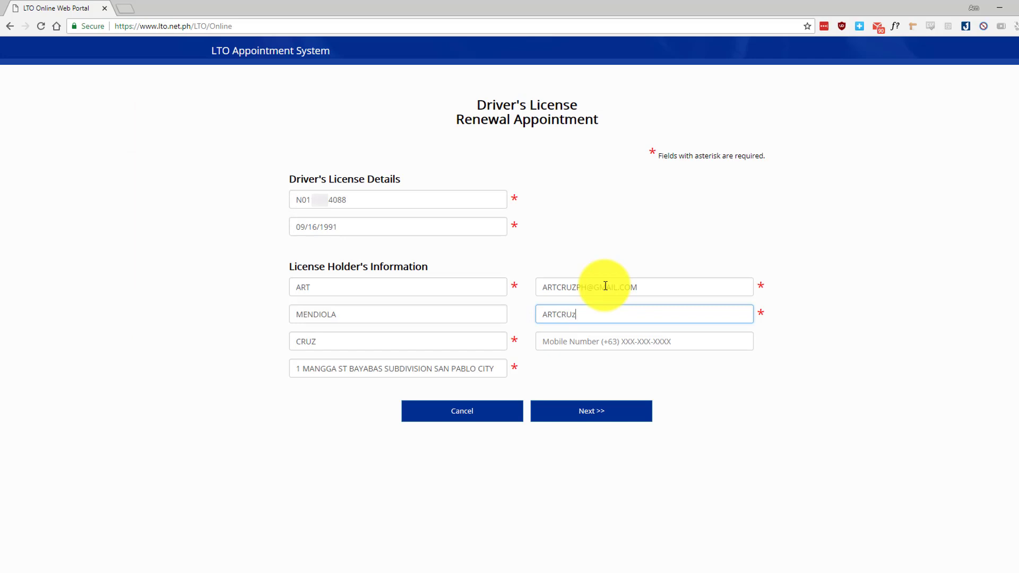
pyautogui.press('Tab')
pyautogui.write('999-999-')
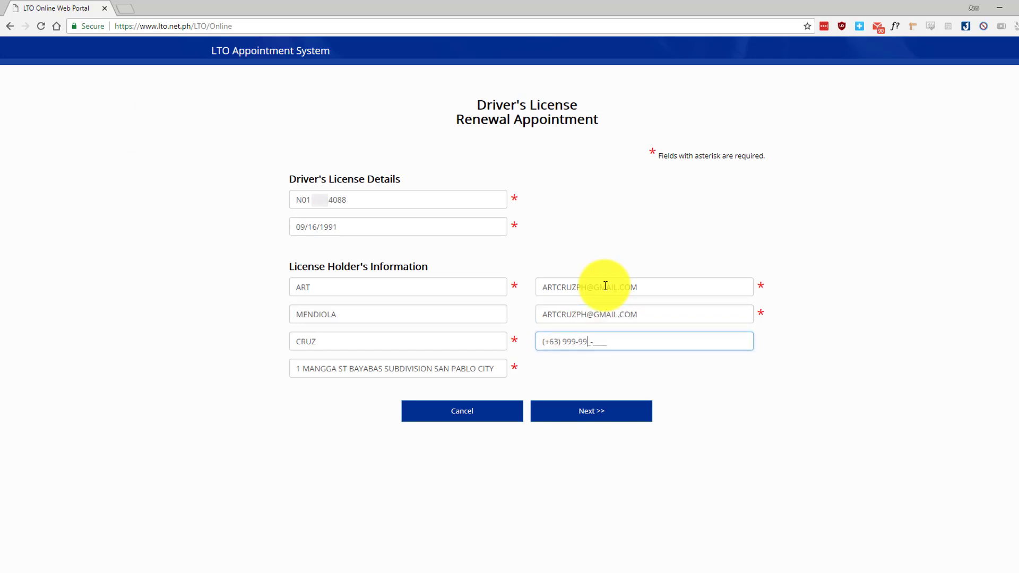
pyautogui.write('9999')
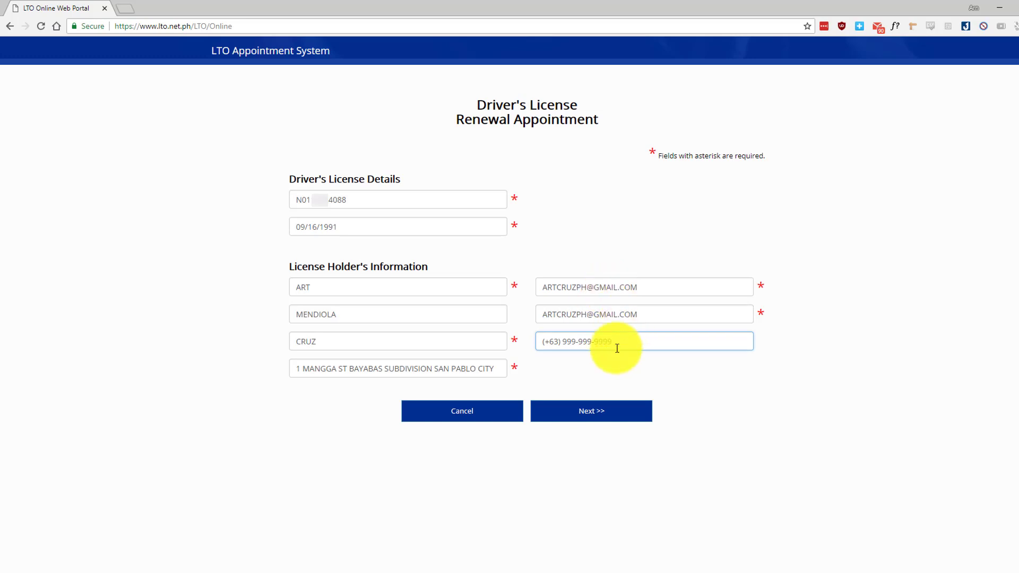
pyautogui.click(584, 412)
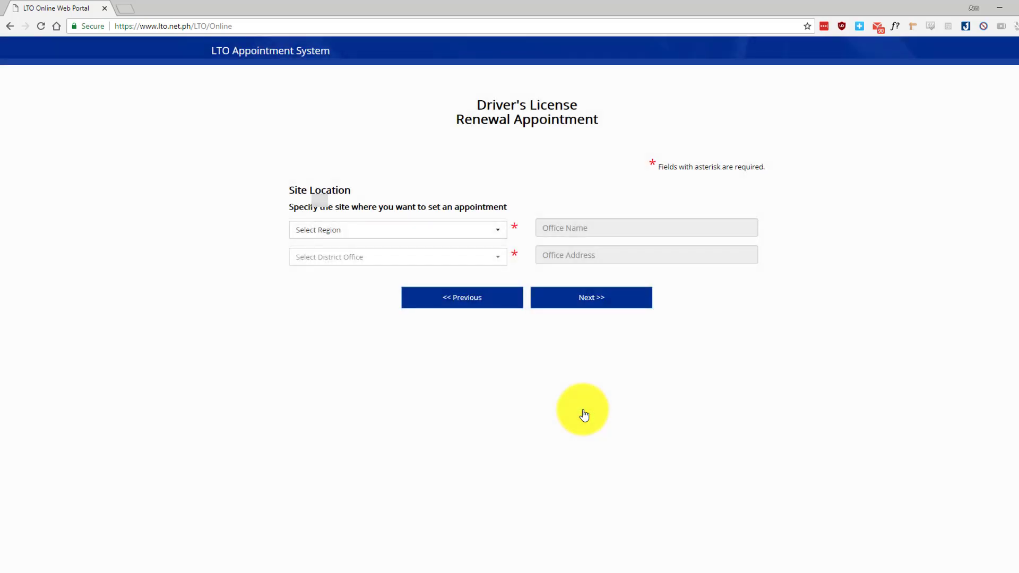
# - Choose NATIONAL CAPITAL REGION and Muntinlupa Extension Office as the site, then continue
pyautogui.click(446, 234)
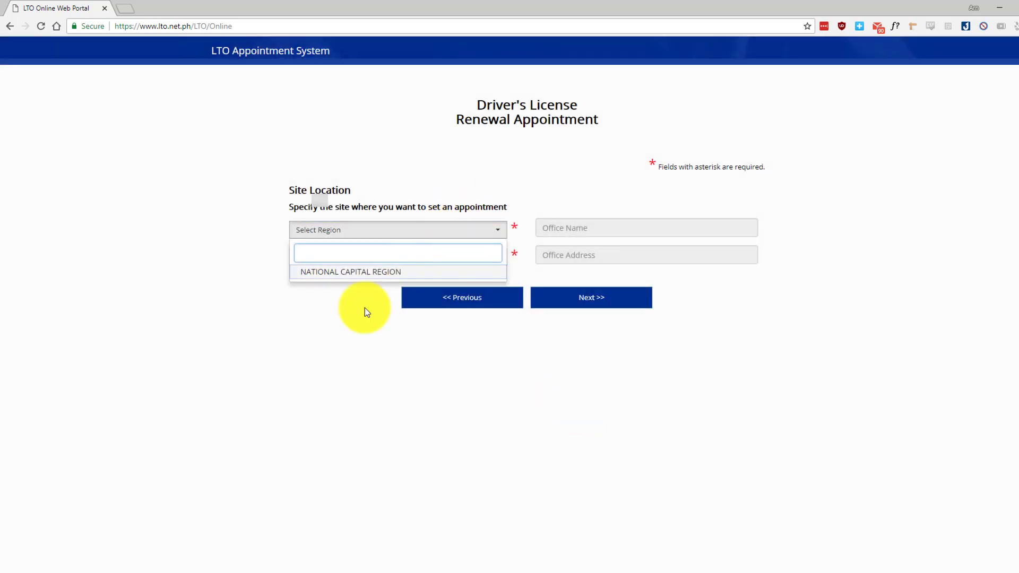
pyautogui.click(367, 271)
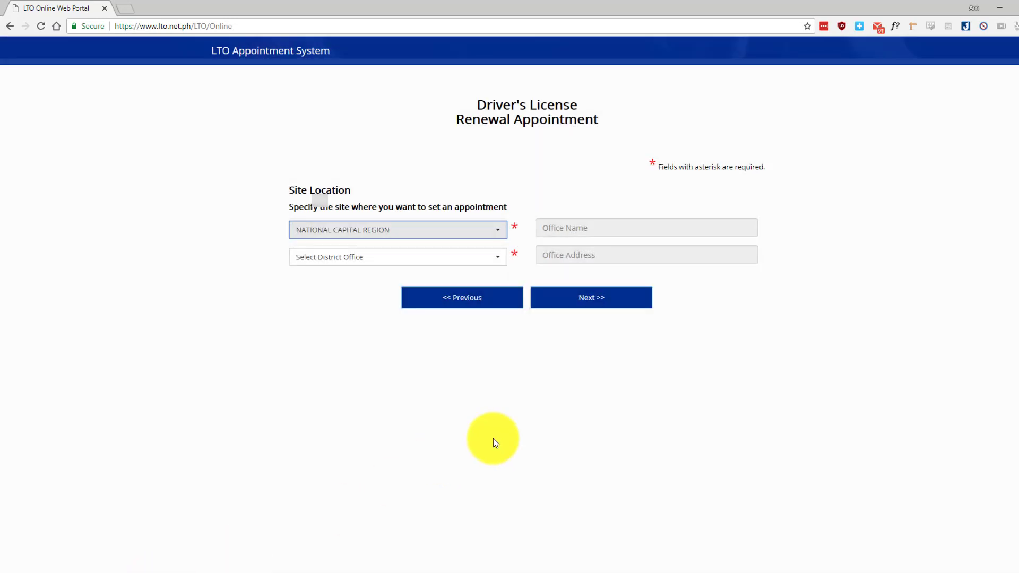
pyautogui.click(405, 263)
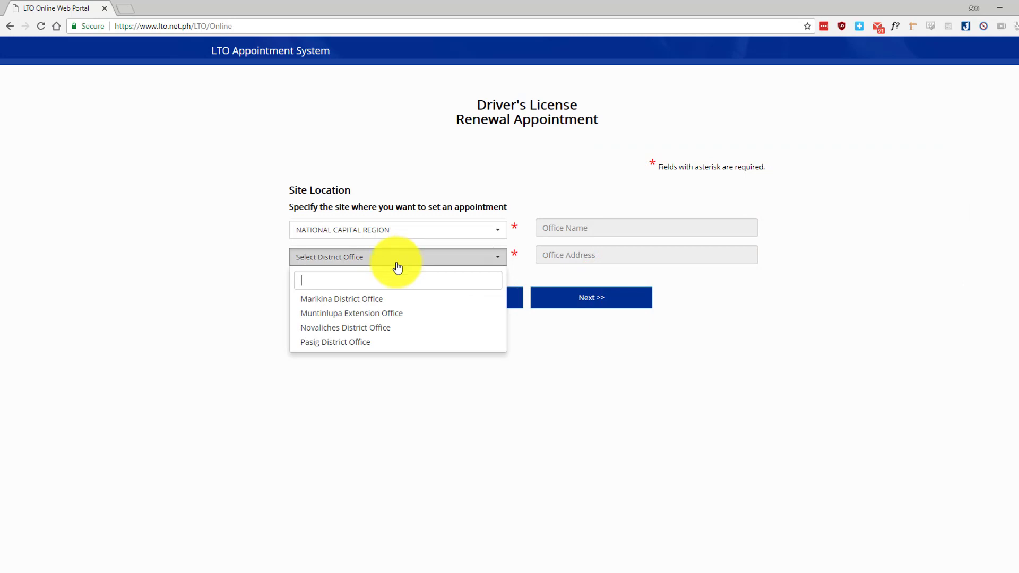
pyautogui.click(330, 315)
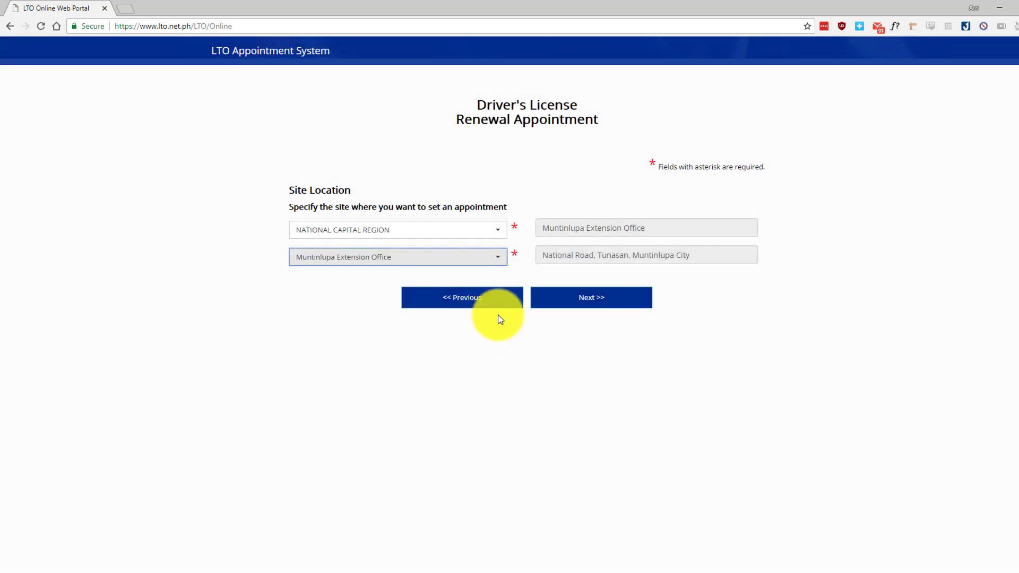
pyautogui.click(571, 306)
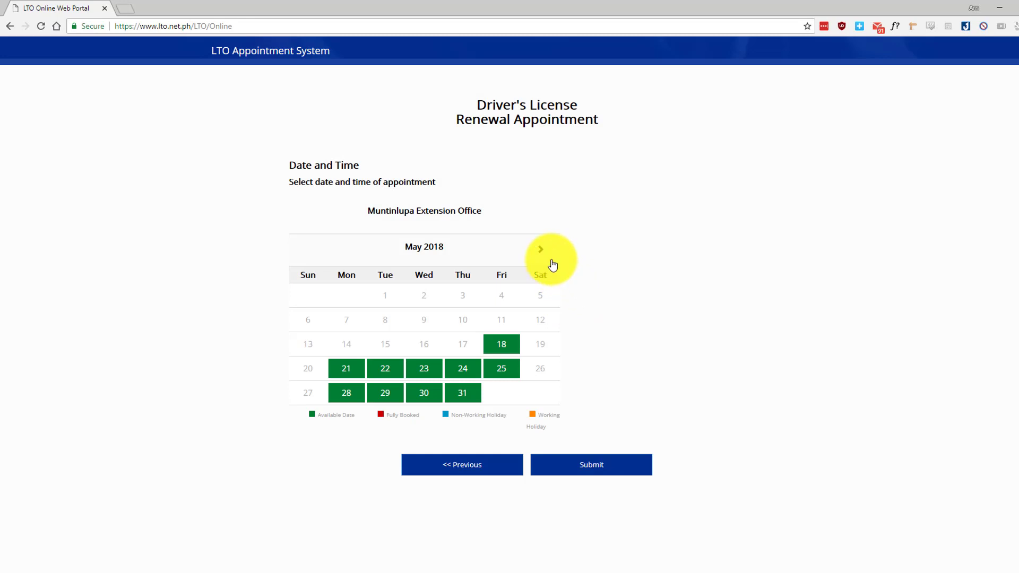
# - Book September 11, 2018 in the 10:00 - 11:00 slot and submit it
pyautogui.click(542, 255)
pyautogui.click(544, 257)
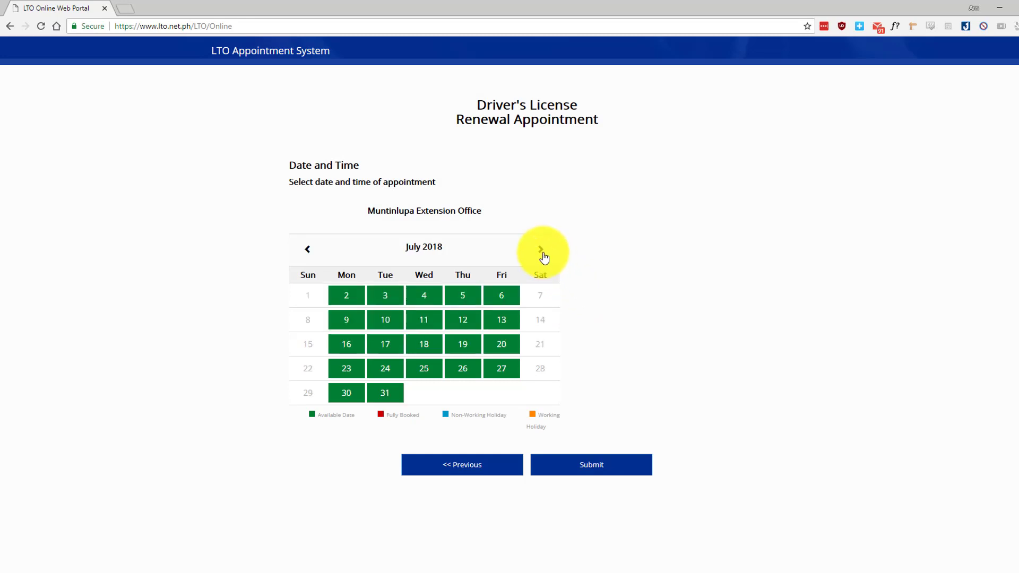
pyautogui.click(542, 254)
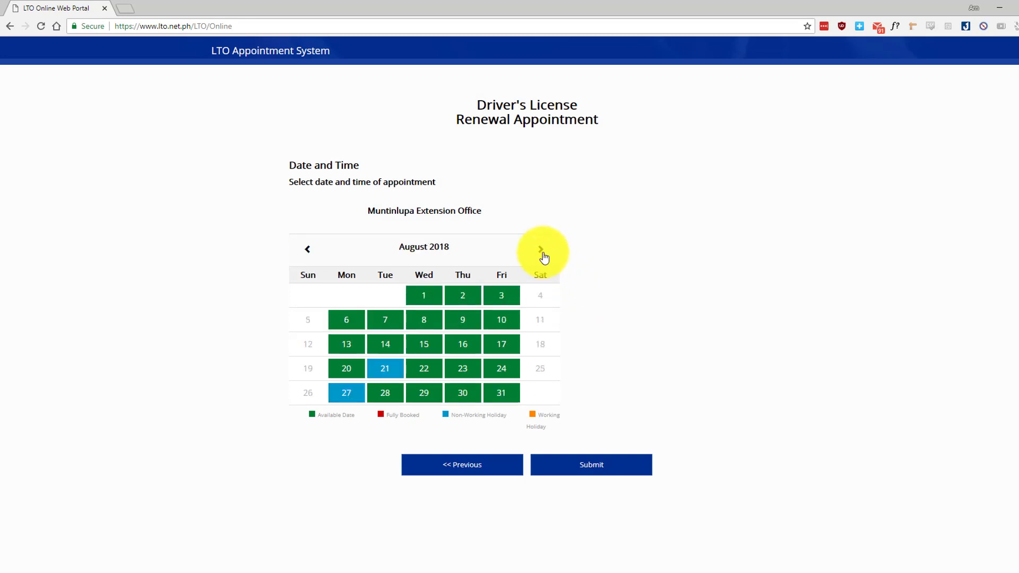
pyautogui.click(544, 257)
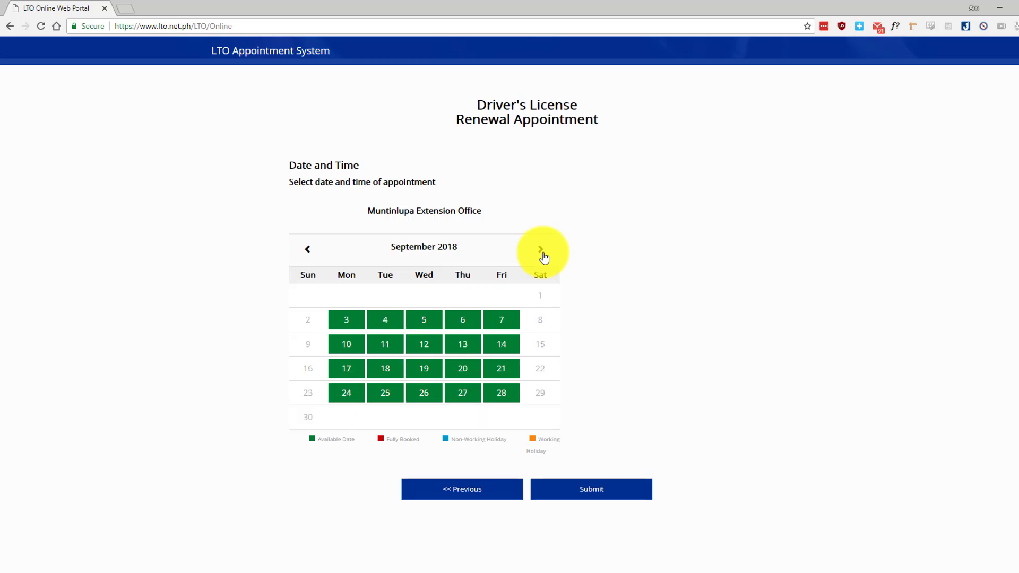
pyautogui.click(387, 350)
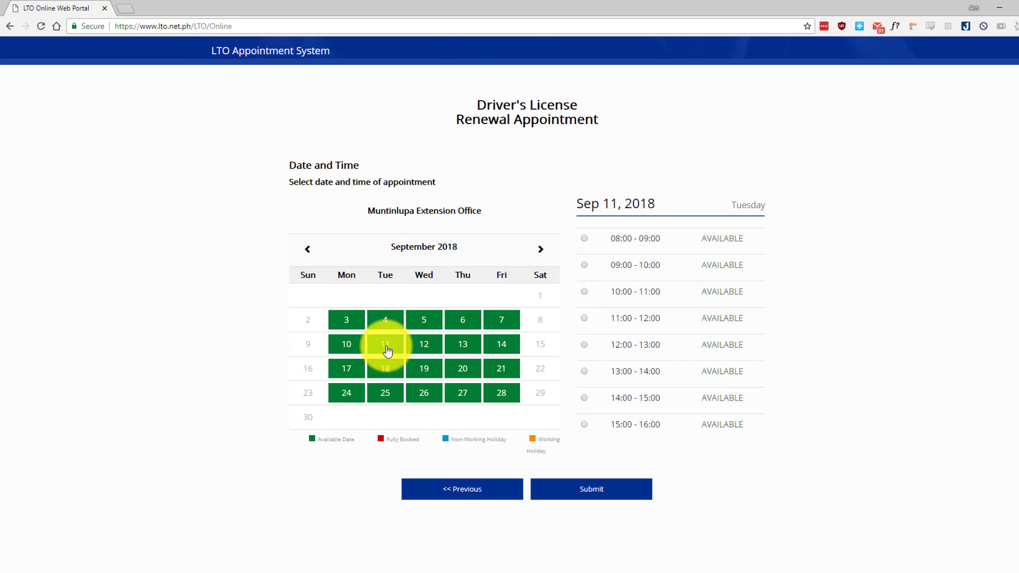
pyautogui.click(584, 292)
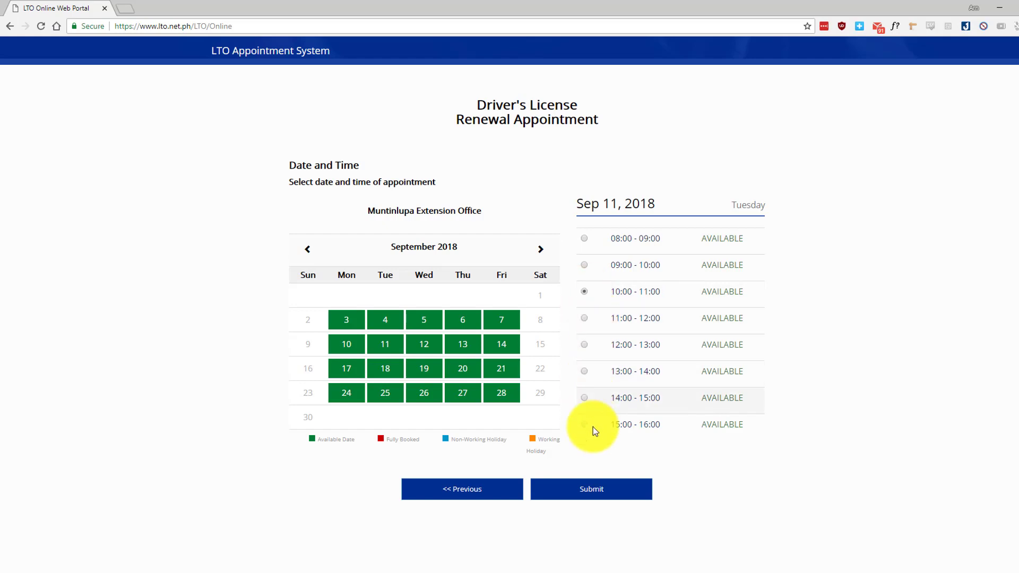
pyautogui.click(582, 486)
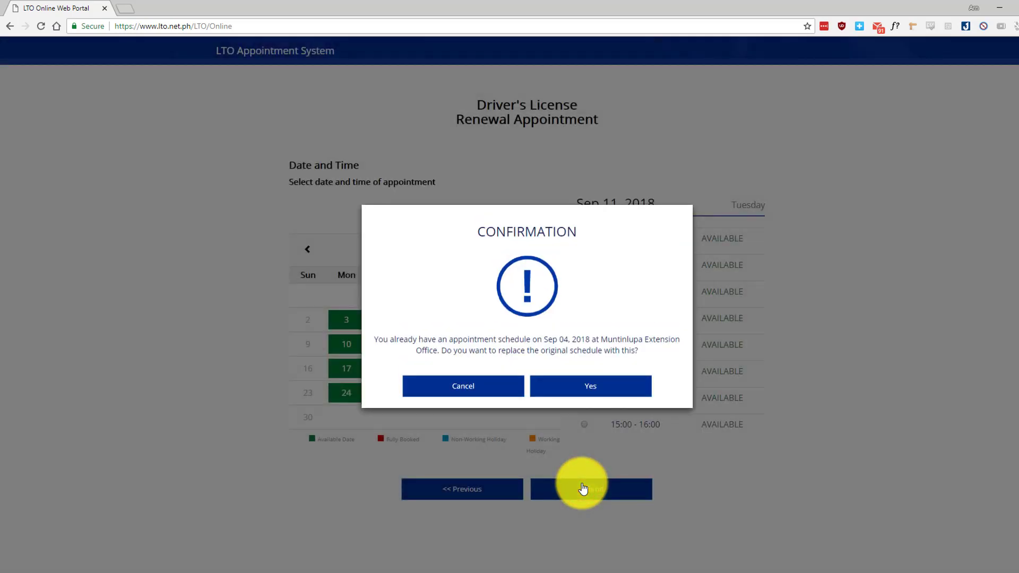
# - Replace the existing Sep 04 schedule with the Sep 11 booking and dismiss the success notice
pyautogui.click(590, 383)
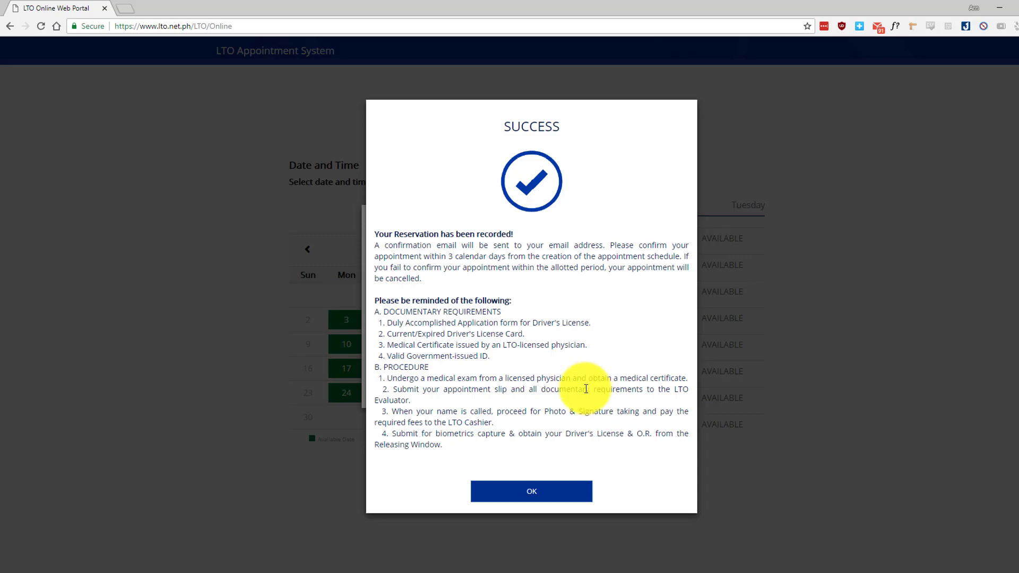
pyautogui.click(555, 490)
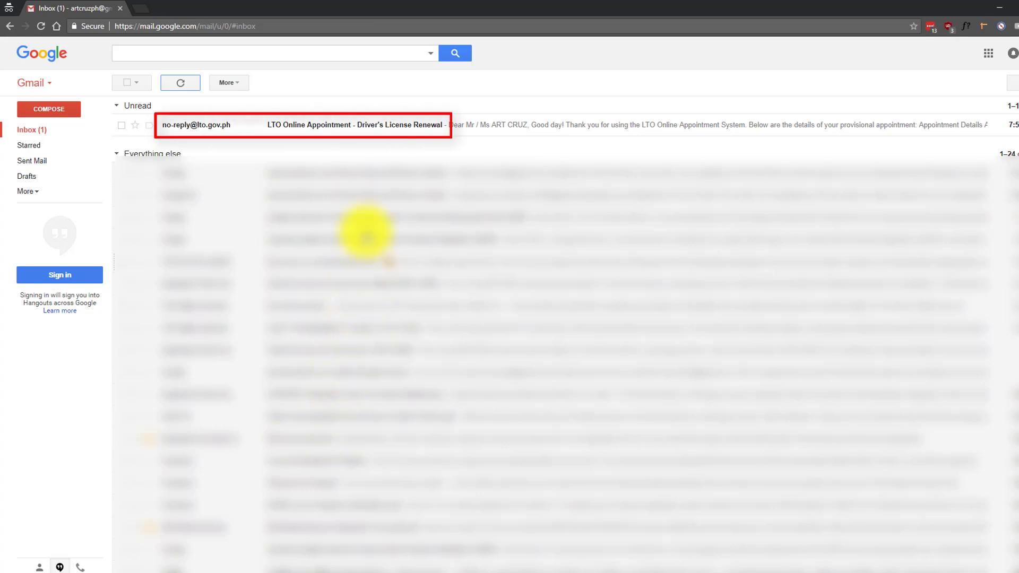
# - Open the LTO appointment email in Gmail and follow its 'here' confirmation link
pyautogui.click(359, 132)
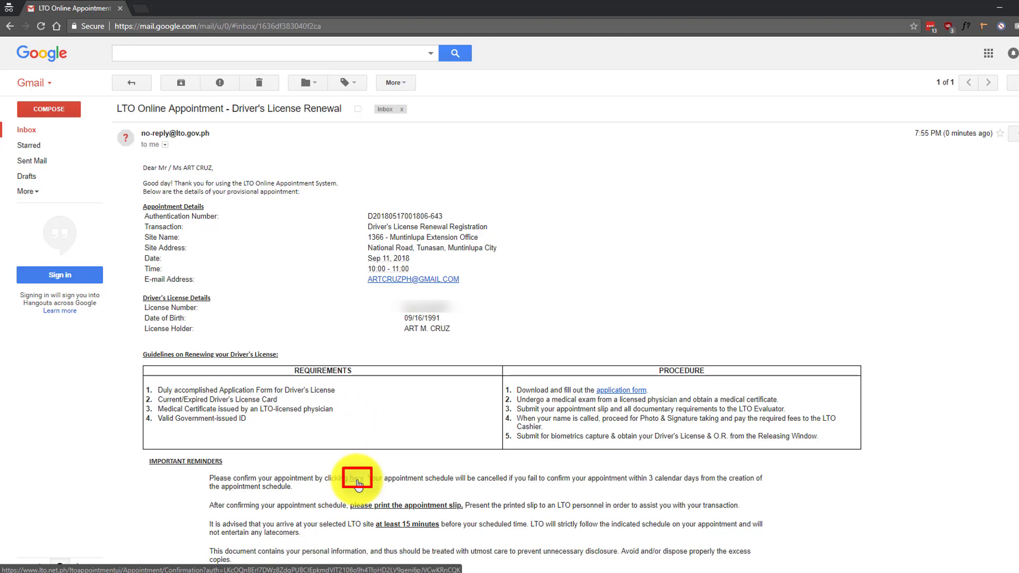
pyautogui.click(358, 480)
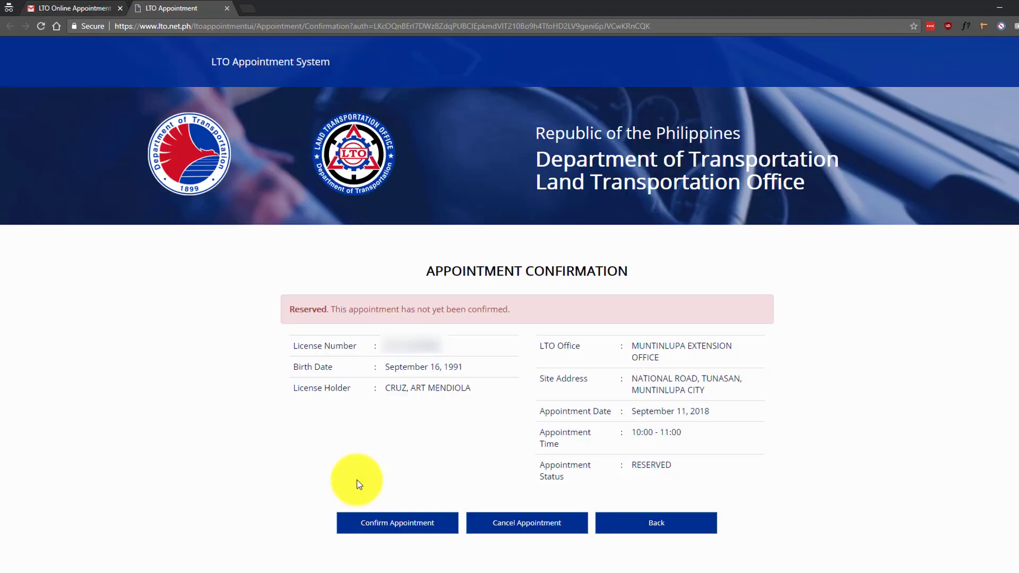
# - Confirm the Sep 11 Muntinlupa appointment, acknowledge both notices, and open the printable slip
pyautogui.click(360, 533)
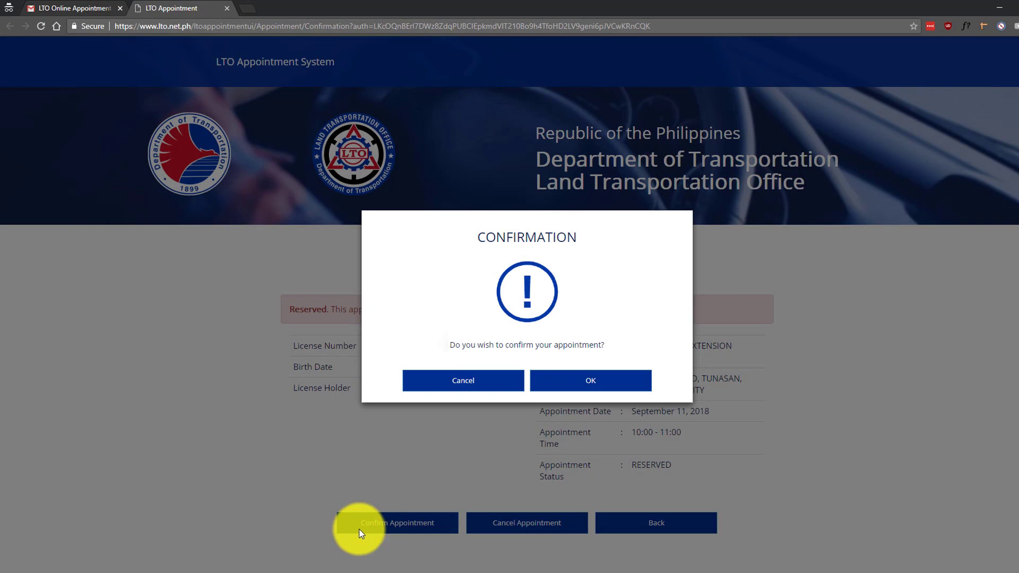
pyautogui.click(572, 376)
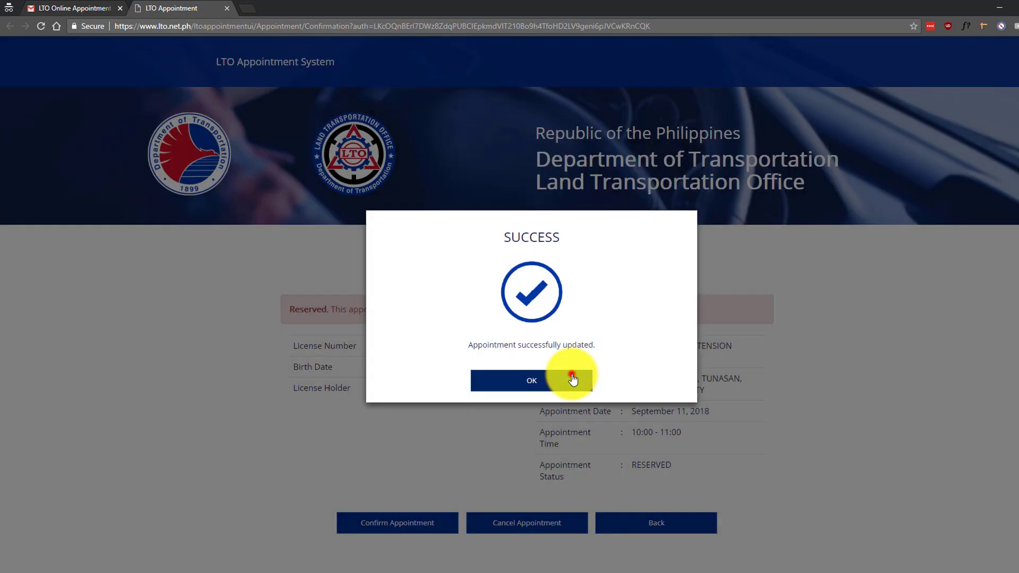
pyautogui.click(572, 378)
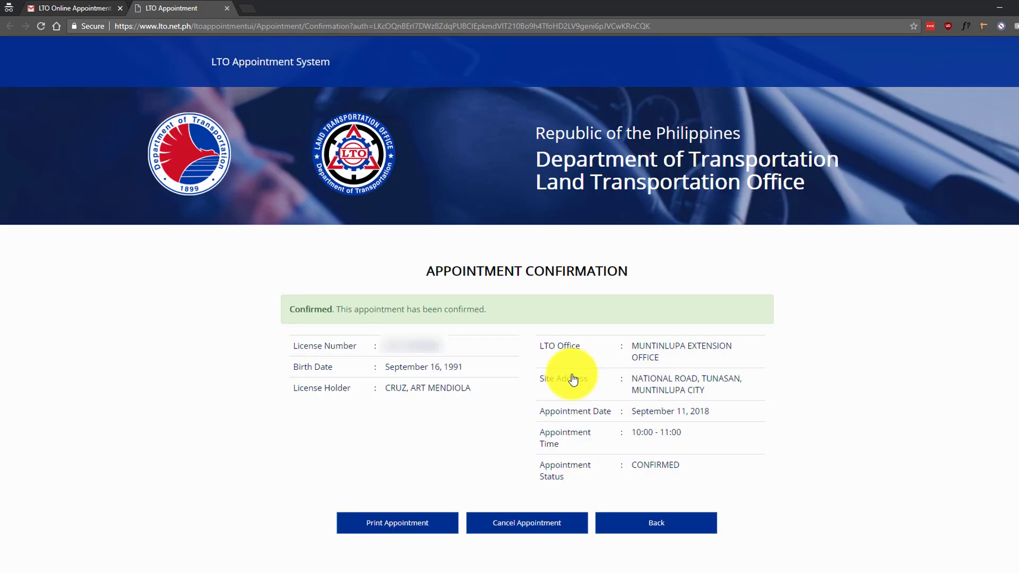
pyautogui.click(392, 525)
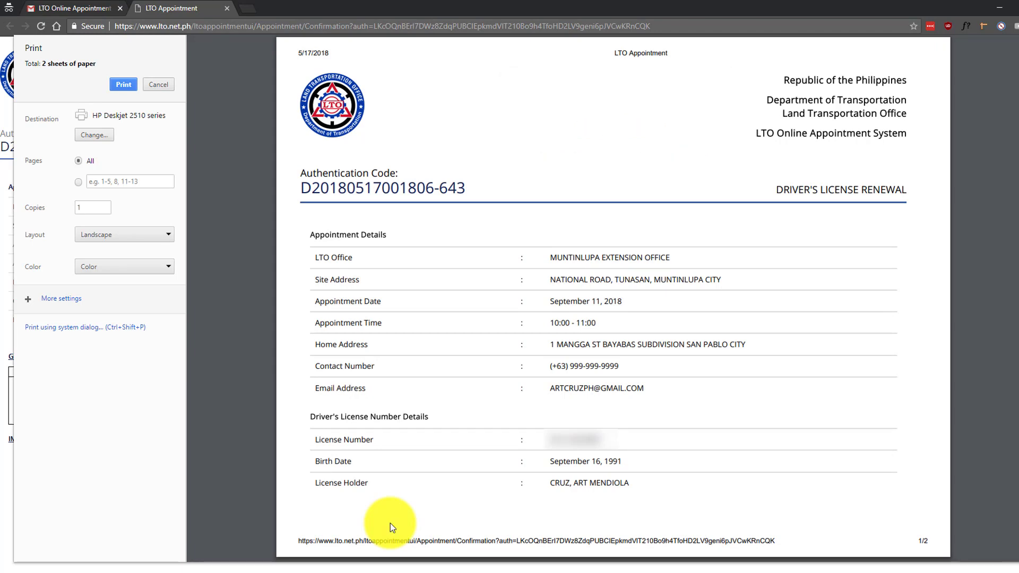
# - Scroll the print preview to review page 2 of the appointment slip
pyautogui.scroll(-10, 390, 523)
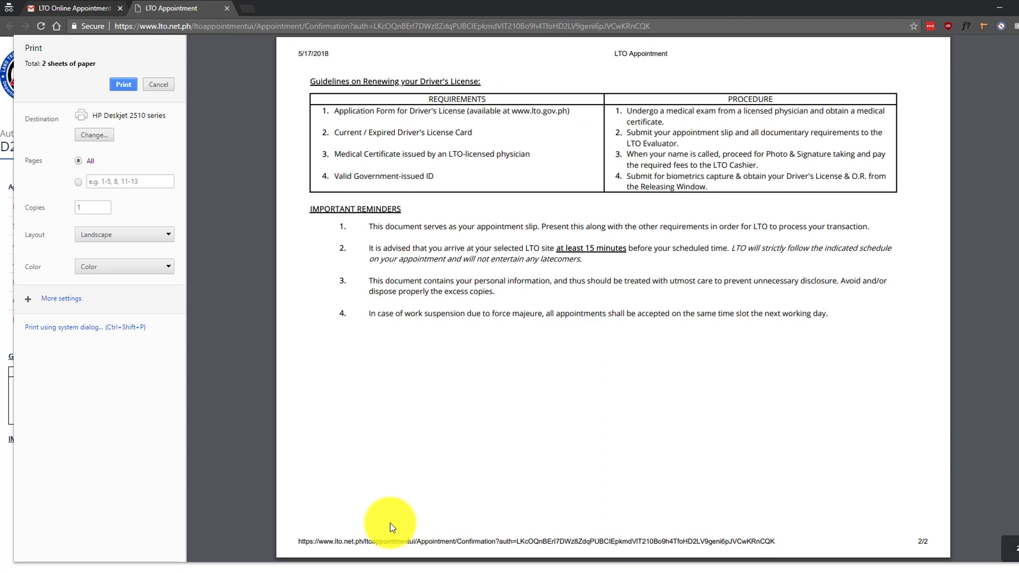